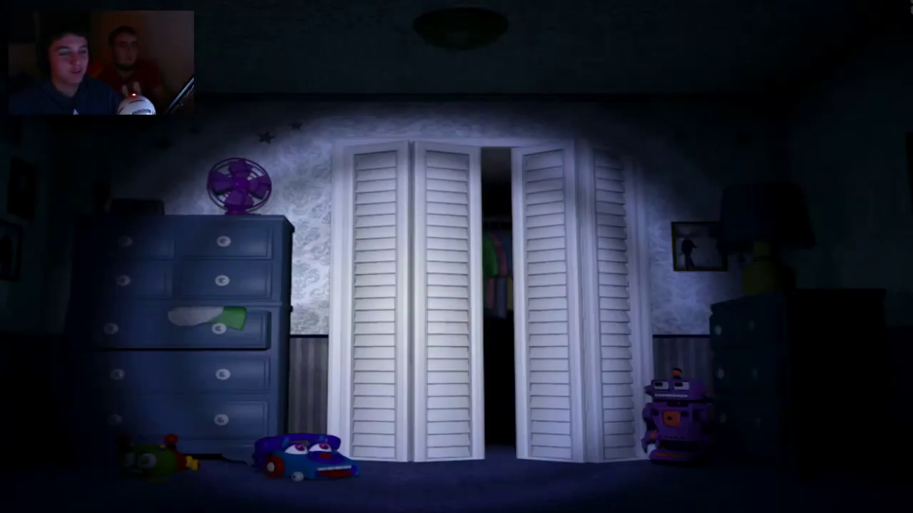
key(shift)
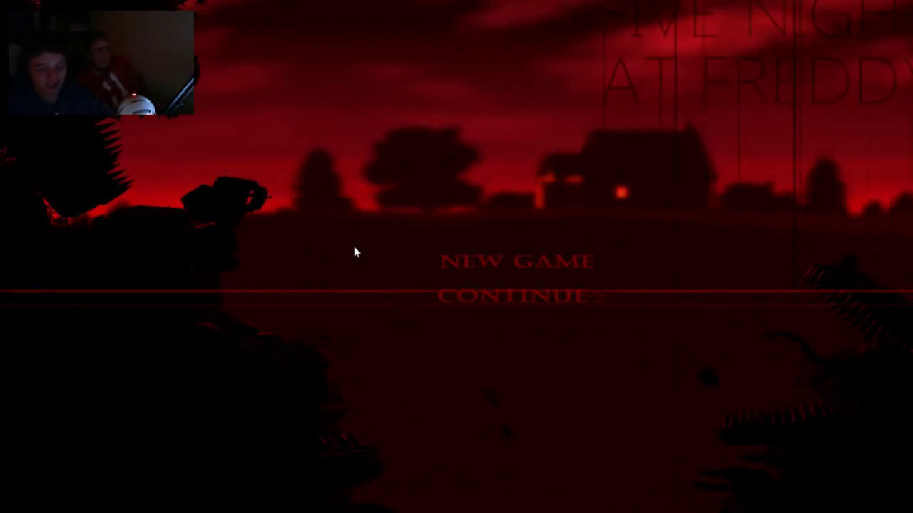
key(Return)
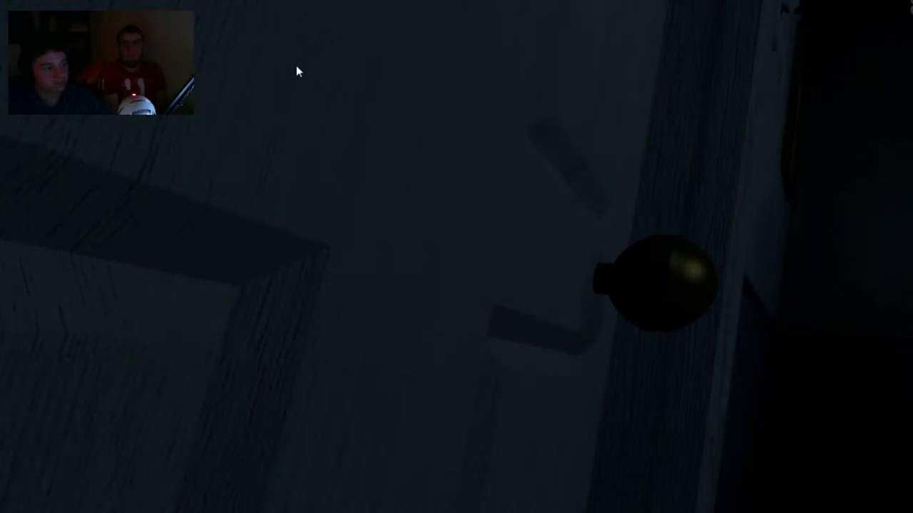
key(shift)
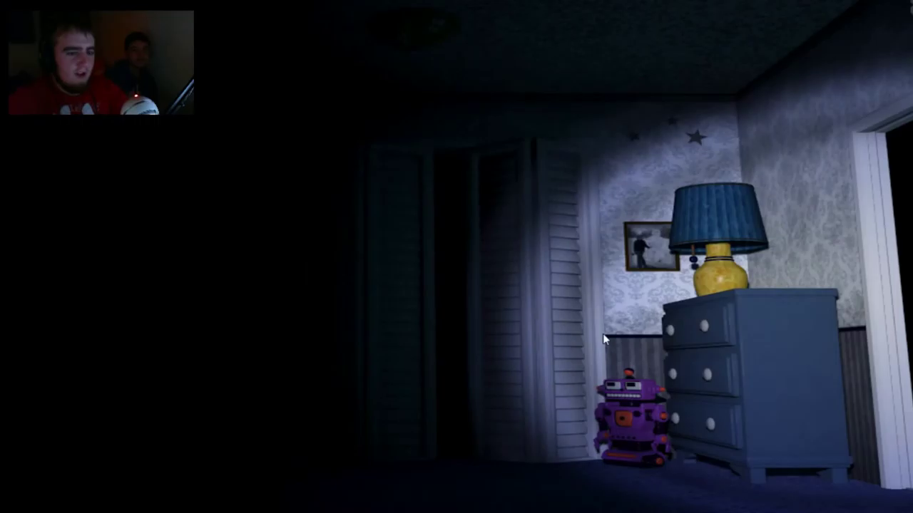
key(shift)
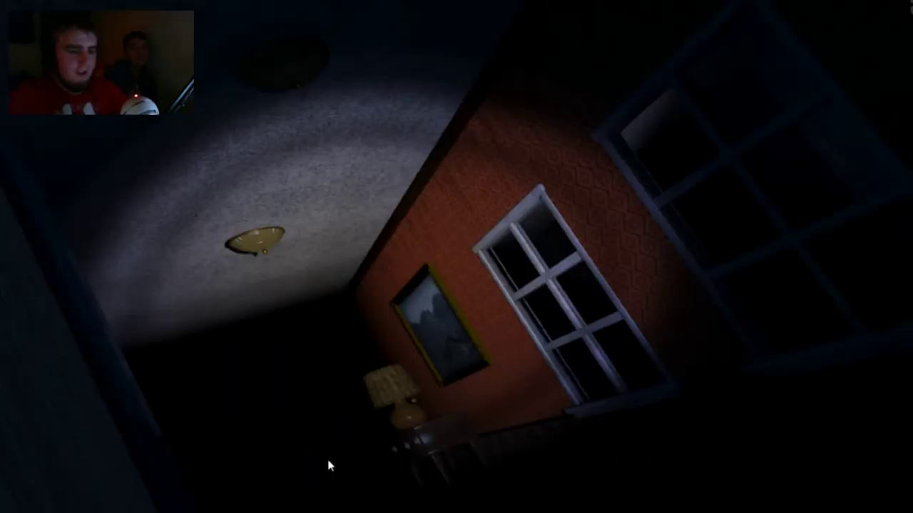
key(shift)
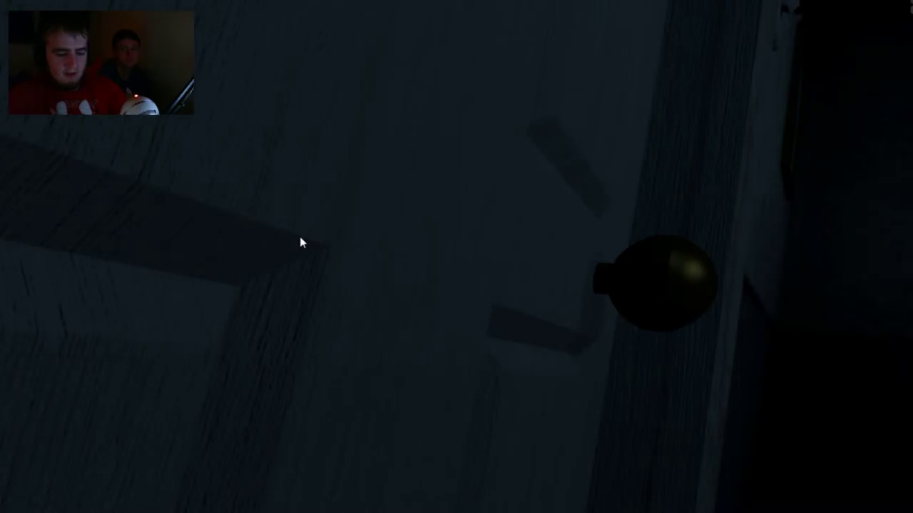
key(d)
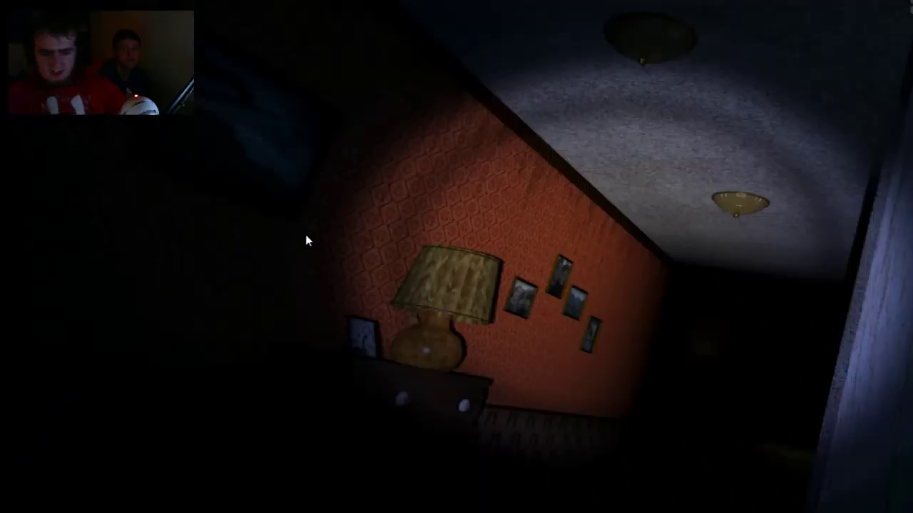
key(shift)
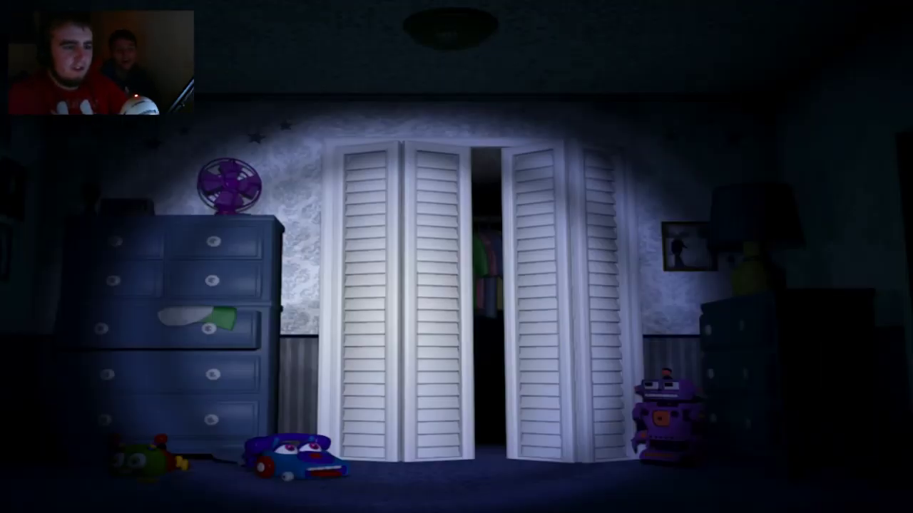
key(shift)
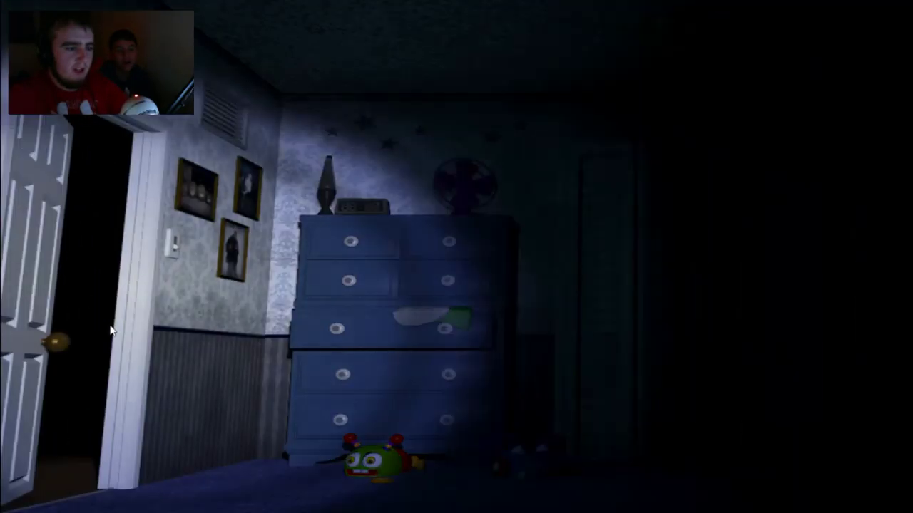